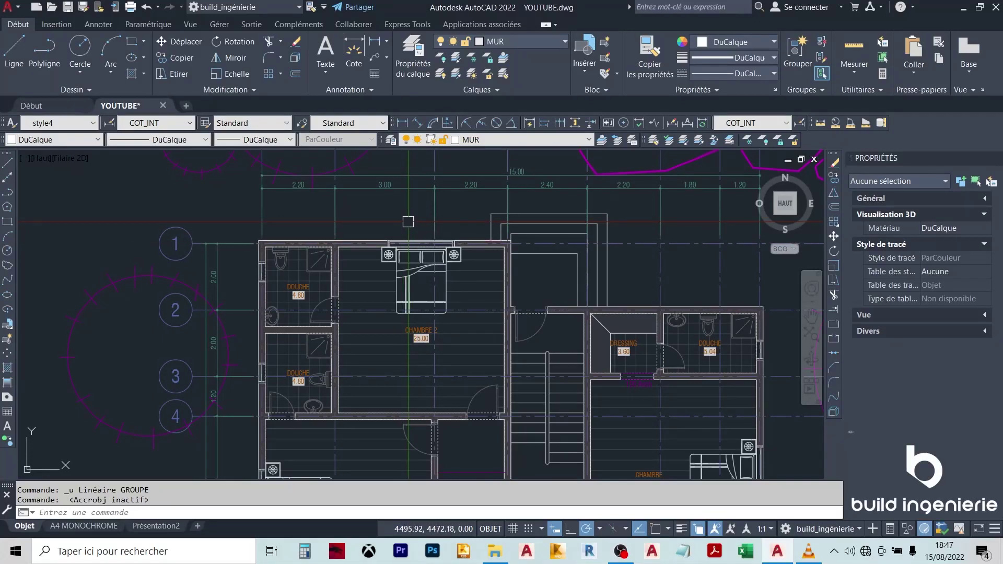
- Pan to the DOUCHE room and start a linear dimension at the top-left shower wall corner
{"action": "middle_click_drag", "start_coordinate": [408, 222], "coordinate": [468, 241]}
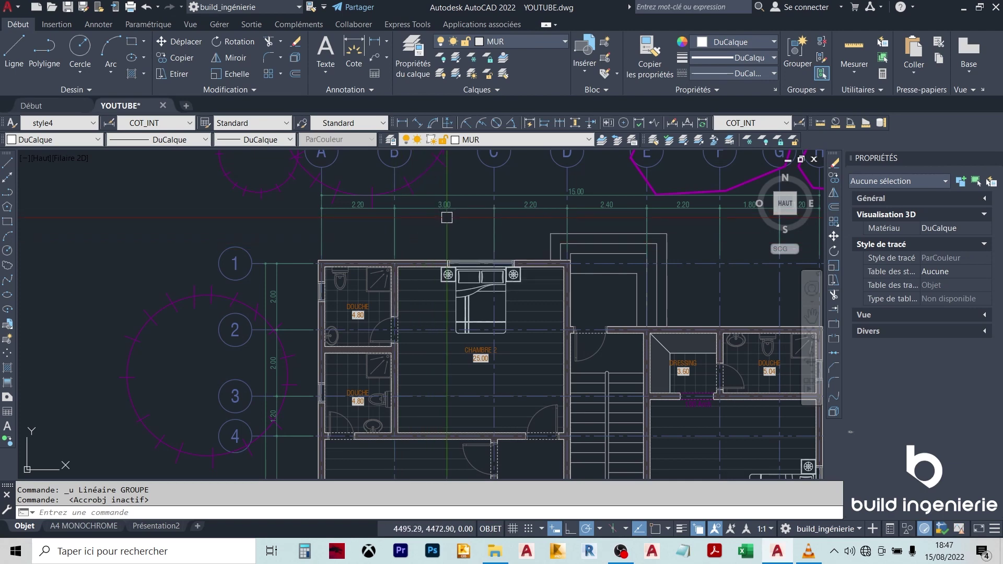
{"action": "middle_click_drag", "start_coordinate": [433, 245], "coordinate": [469, 266]}
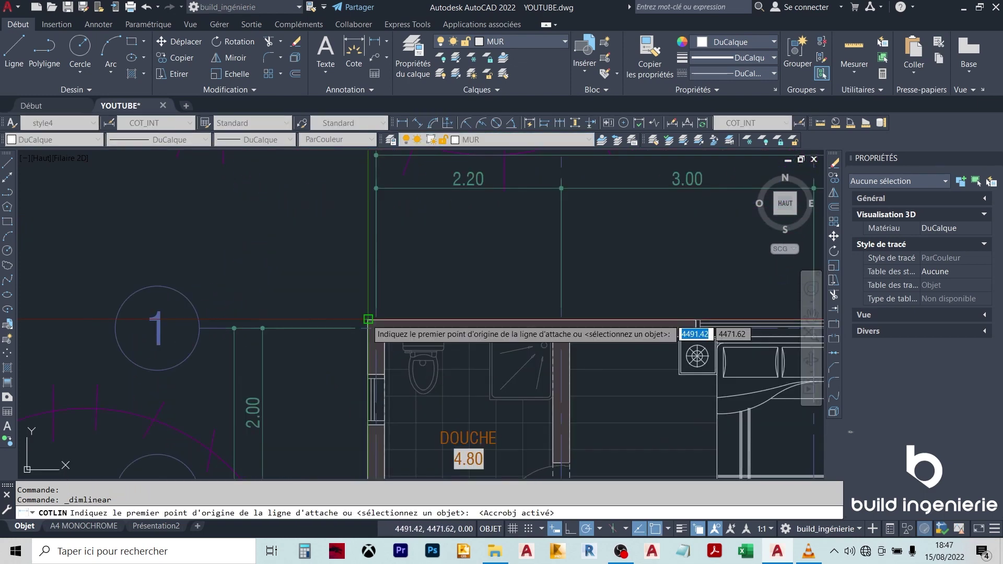
{"action": "left_click", "coordinate": [369, 319]}
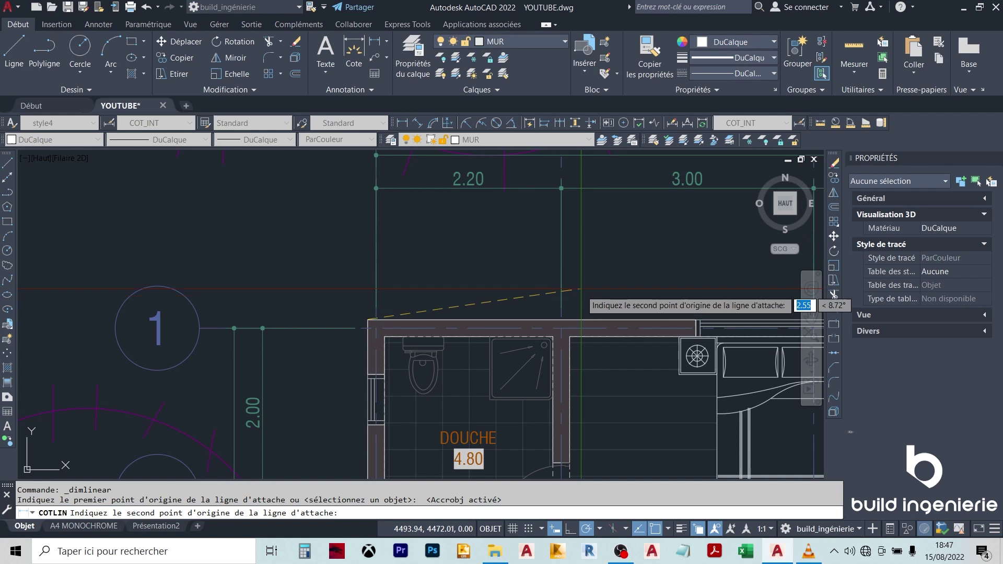
- Finish the 2.14 dimension above the DOUCHE room and confirm it landed on COT_INT
{"action": "left_click", "coordinate": [547, 341]}
{"action": "left_click", "coordinate": [528, 251]}
{"action": "left_click_drag", "start_coordinate": [522, 277], "coordinate": [508, 230]}
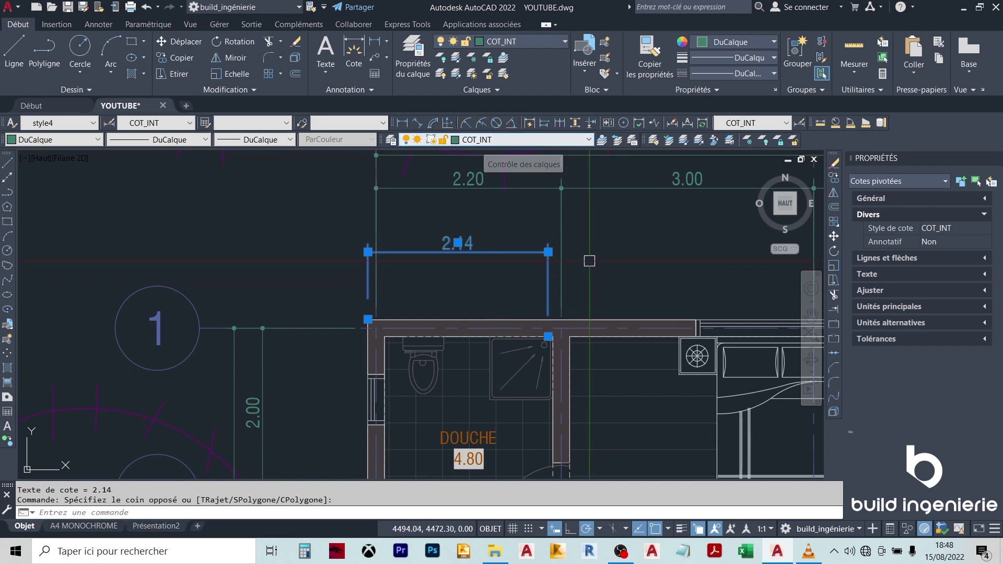
{"action": "key", "text": "Escape"}
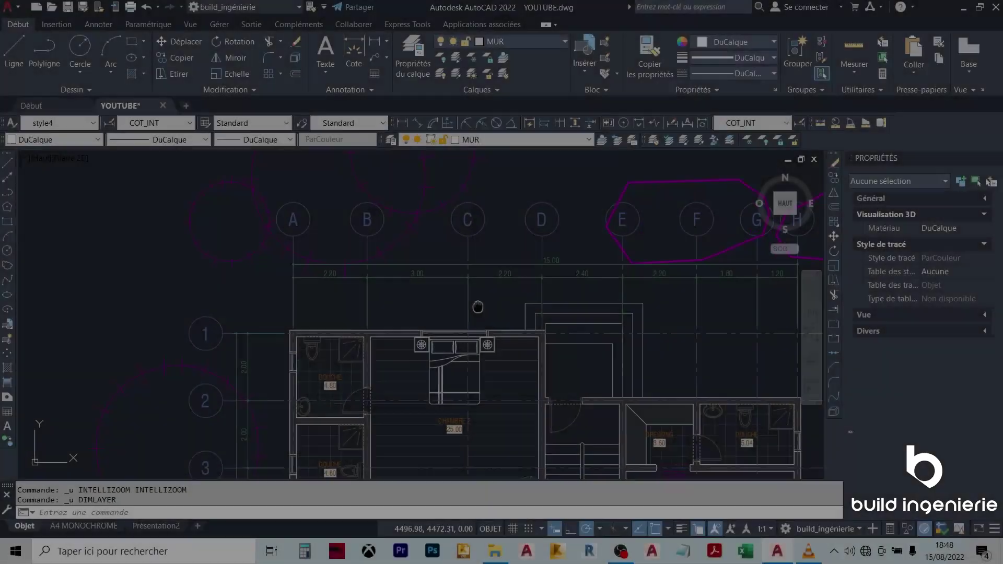
- Zoom in and dimension the 0.20 wall thickness above the DOUCHE room
{"action": "scroll", "coordinate": [473, 296], "scroll_direction": "up", "scroll_amount": 2}
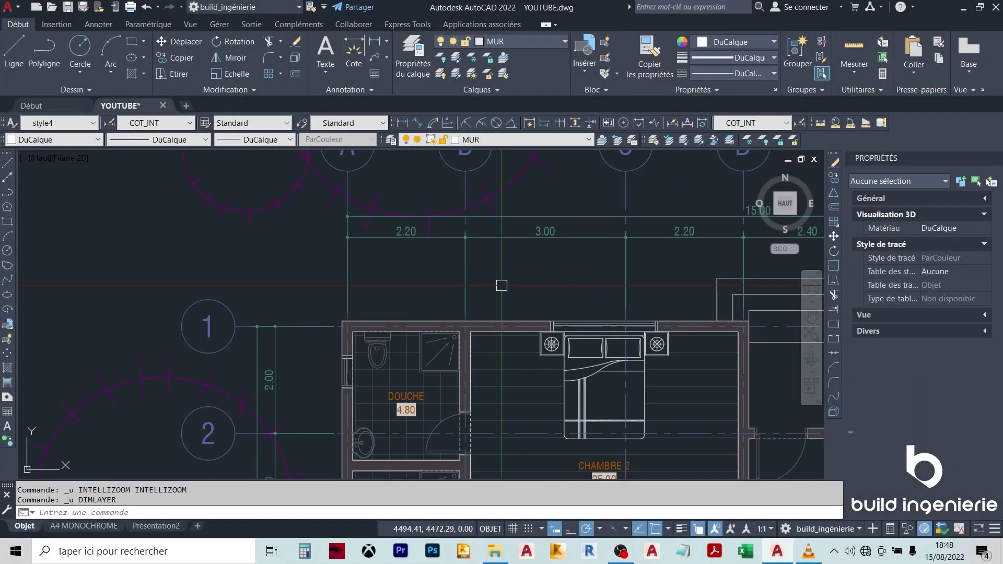
{"action": "left_click", "coordinate": [402, 123]}
{"action": "scroll", "coordinate": [460, 339], "scroll_direction": "up", "scroll_amount": 2}
{"action": "scroll", "coordinate": [460, 340], "scroll_direction": "up", "scroll_amount": 2}
{"action": "left_click", "coordinate": [466, 339]}
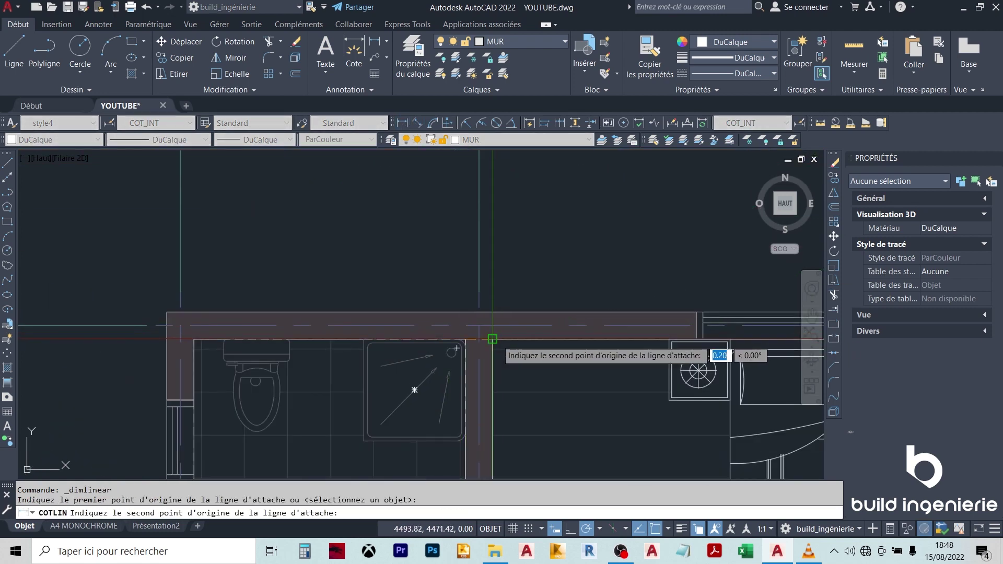
{"action": "left_click", "coordinate": [492, 339]}
{"action": "left_click", "coordinate": [527, 222]}
{"action": "middle_click_drag", "start_coordinate": [527, 209], "coordinate": [508, 286]}
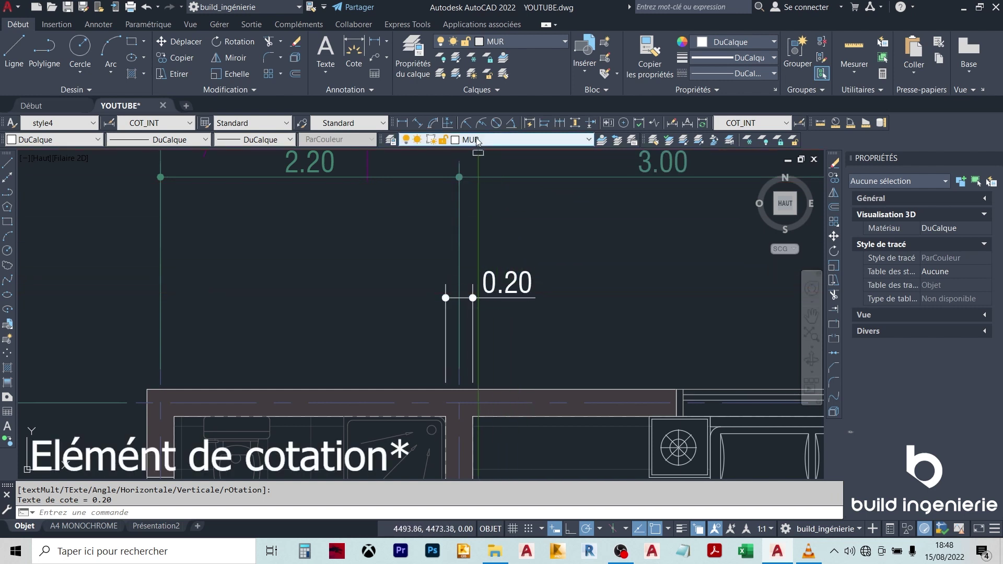
{"action": "key", "text": "Escape"}
- Move the 0.20 dimension onto layer 0
{"action": "left_click", "coordinate": [523, 305]}
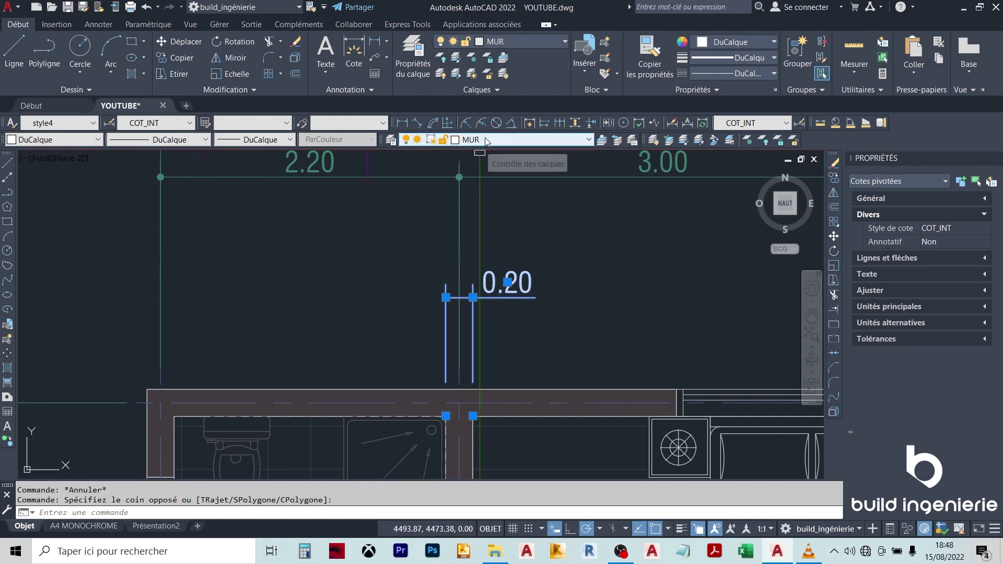
{"action": "left_click", "coordinate": [522, 140]}
{"action": "left_click", "coordinate": [470, 151]}
{"action": "key", "text": "Escape"}
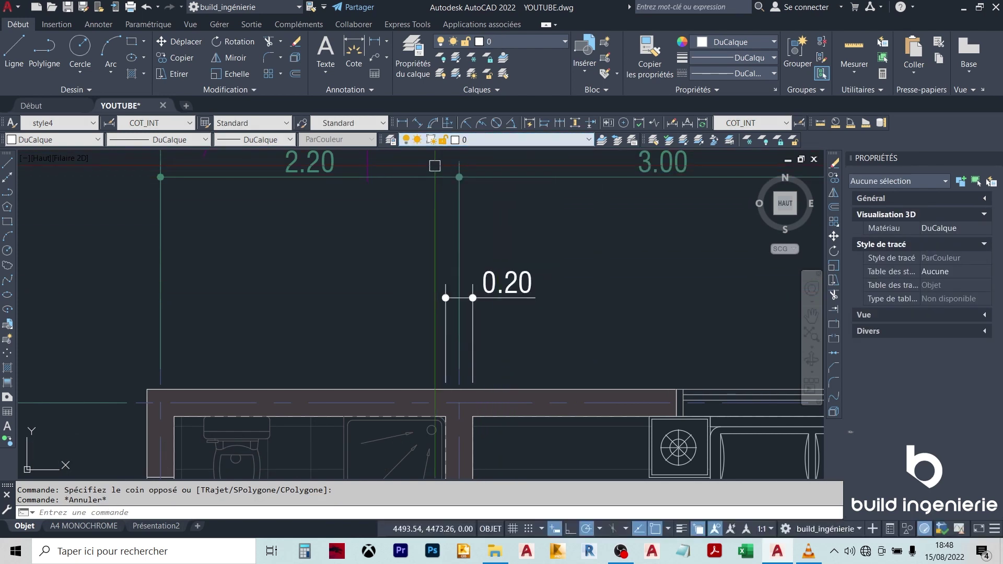
- Place a 2.20 linear dimension above the 0.20 one over the DOUCHE room
{"action": "left_click", "coordinate": [403, 123]}
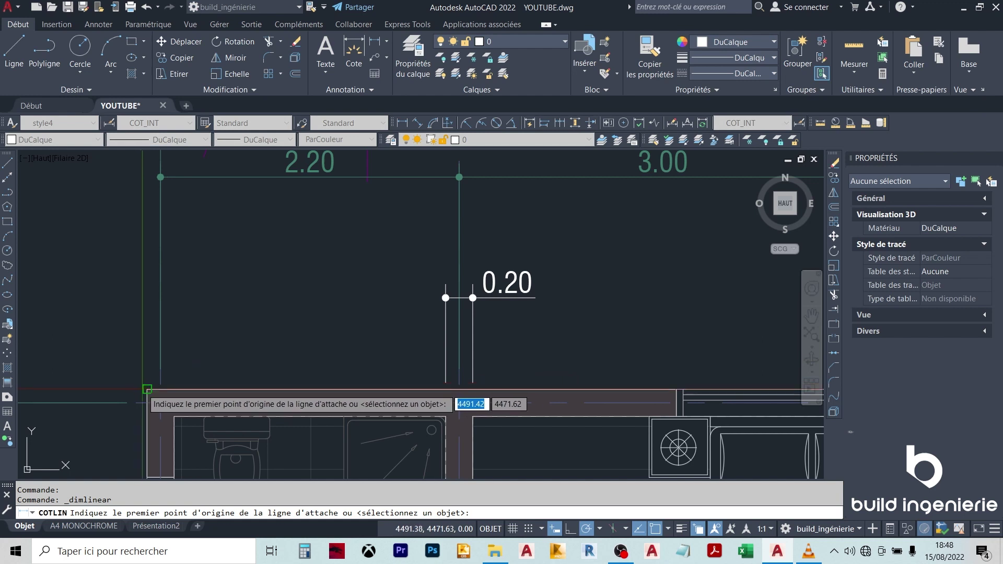
{"action": "left_click", "coordinate": [148, 390]}
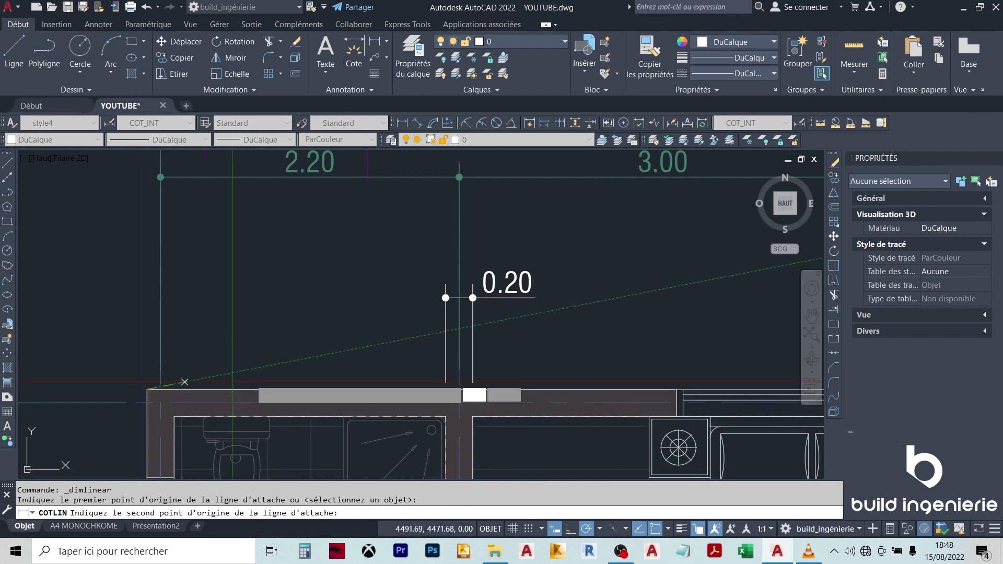
{"action": "left_click", "coordinate": [446, 425]}
{"action": "left_click", "coordinate": [410, 245]}
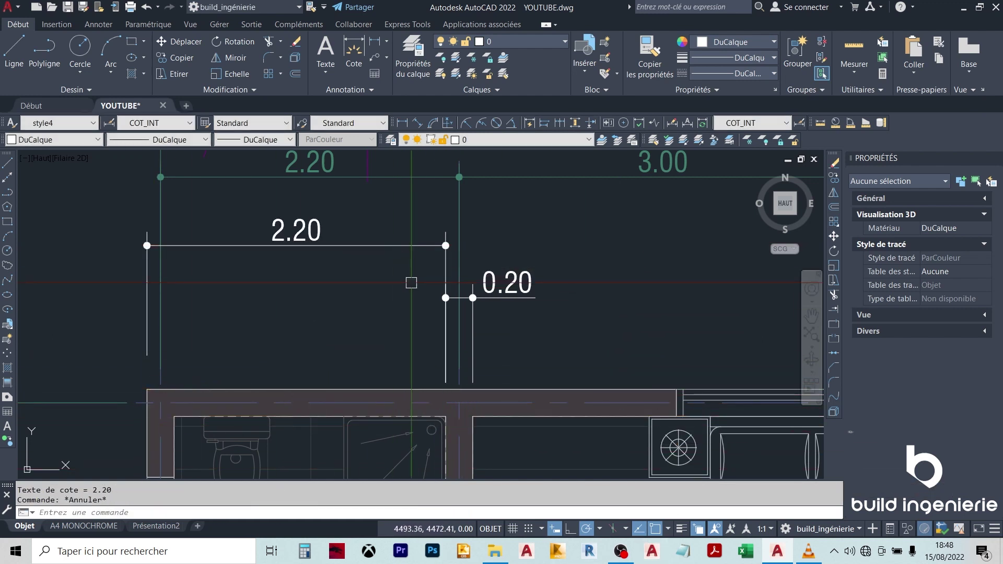
{"action": "left_click", "coordinate": [365, 245]}
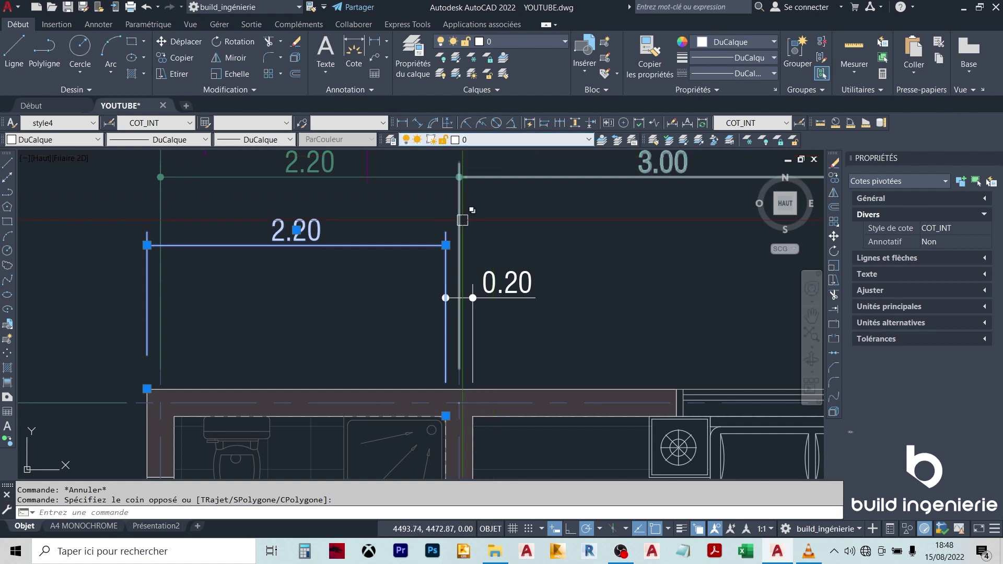
{"action": "key", "text": "Escape"}
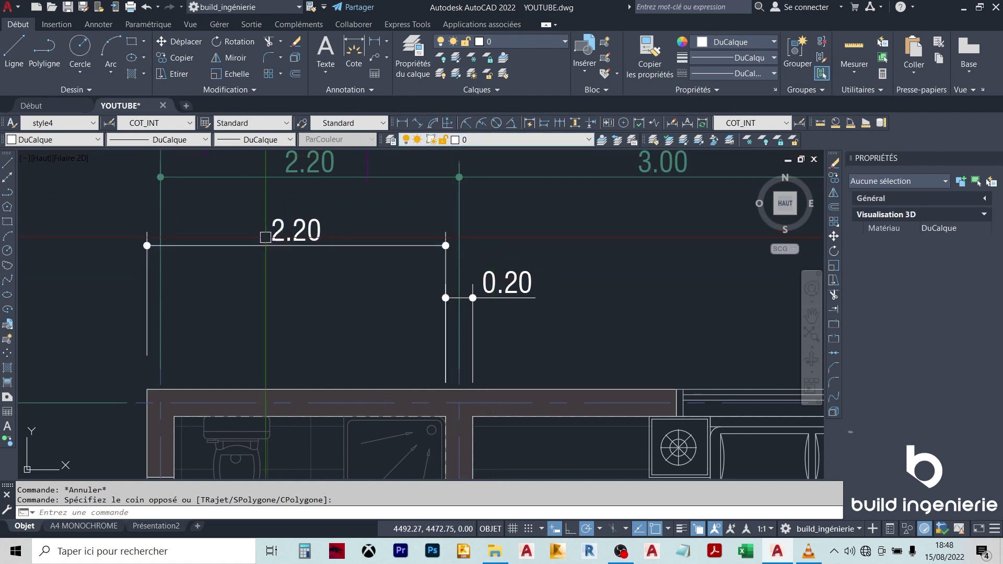
- Move both the 2.20 and 0.20 dimensions to layer COT_INT
{"action": "left_click", "coordinate": [553, 306]}
{"action": "left_click", "coordinate": [380, 242]}
{"action": "left_click", "coordinate": [525, 139]}
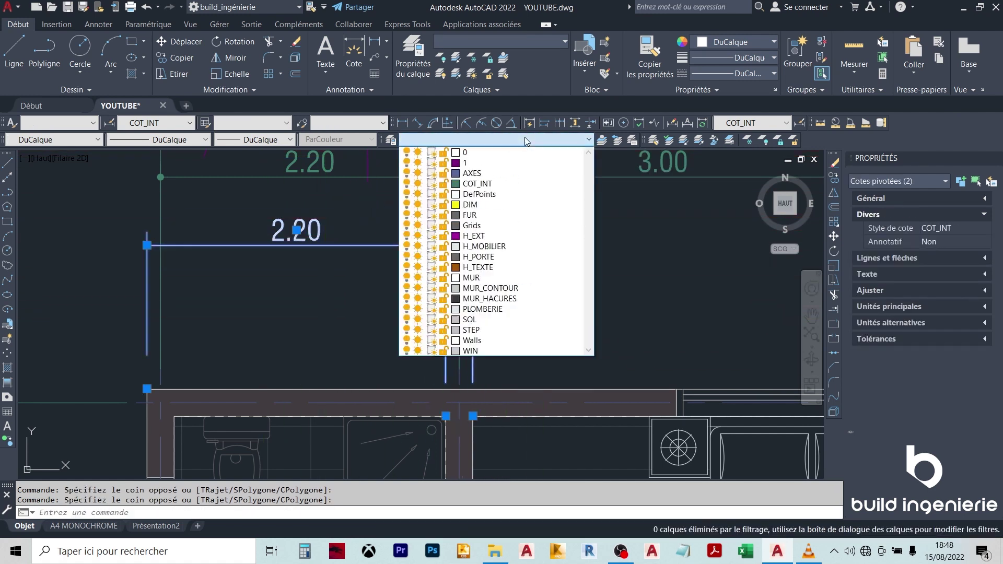
{"action": "left_click", "coordinate": [517, 183]}
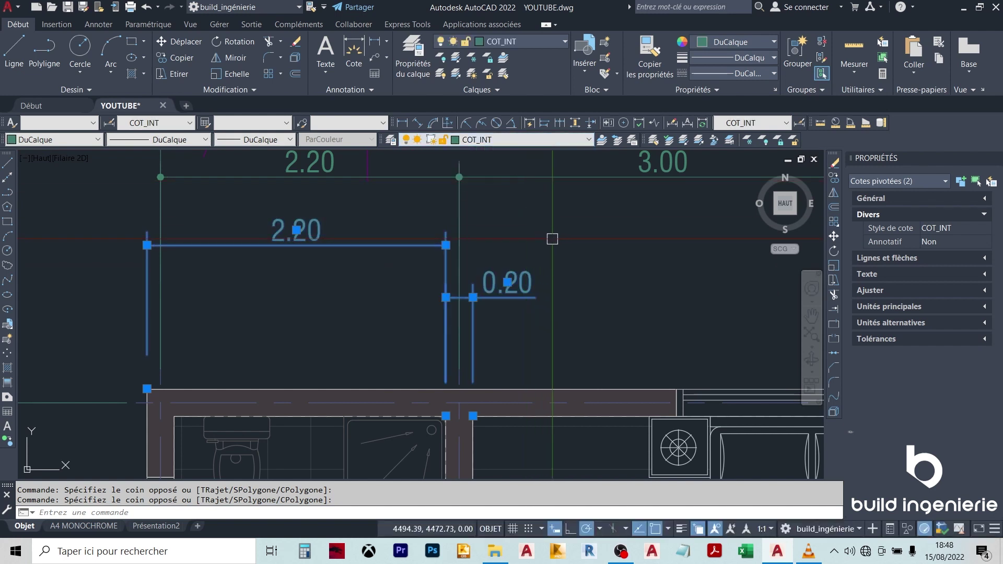
{"action": "key", "text": "Escape"}
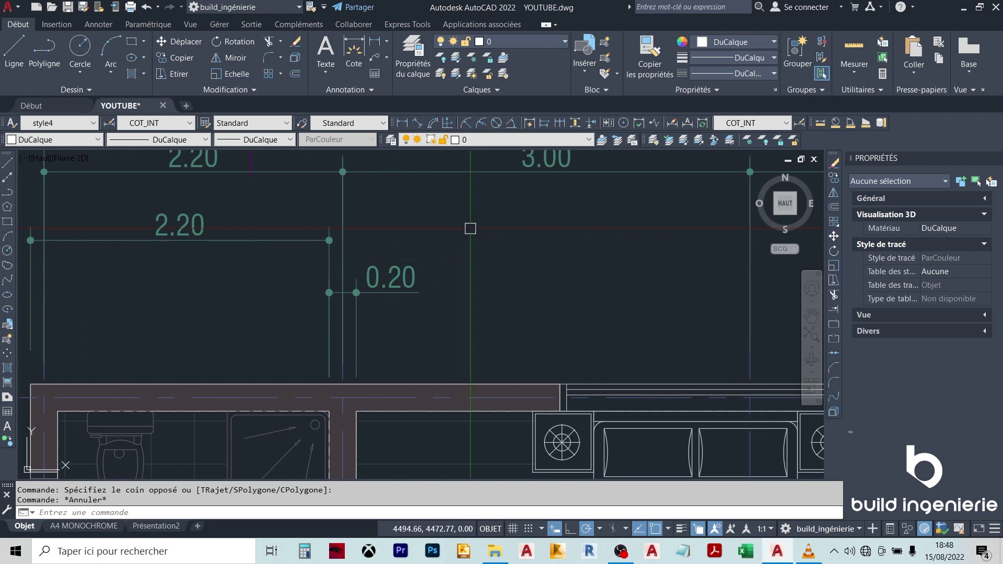
{"action": "scroll", "coordinate": [475, 301], "scroll_direction": "down", "scroll_amount": 3}
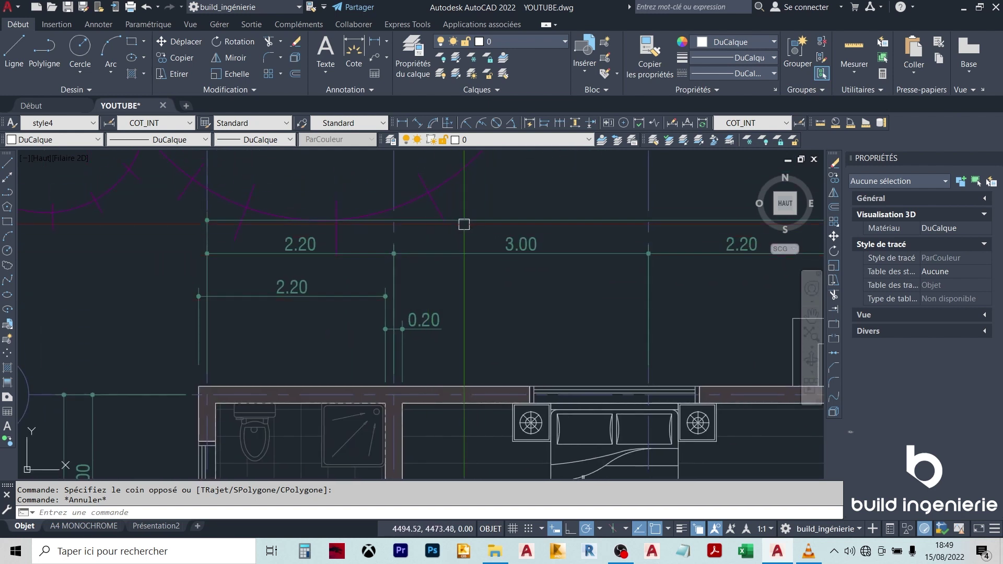
{"action": "left_click", "coordinate": [520, 142]}
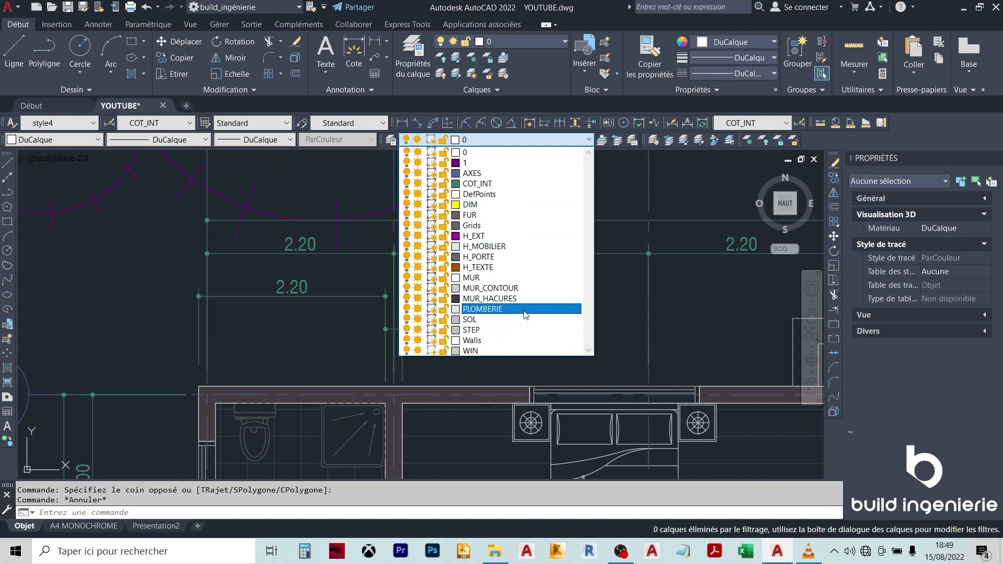
{"action": "left_click", "coordinate": [420, 137]}
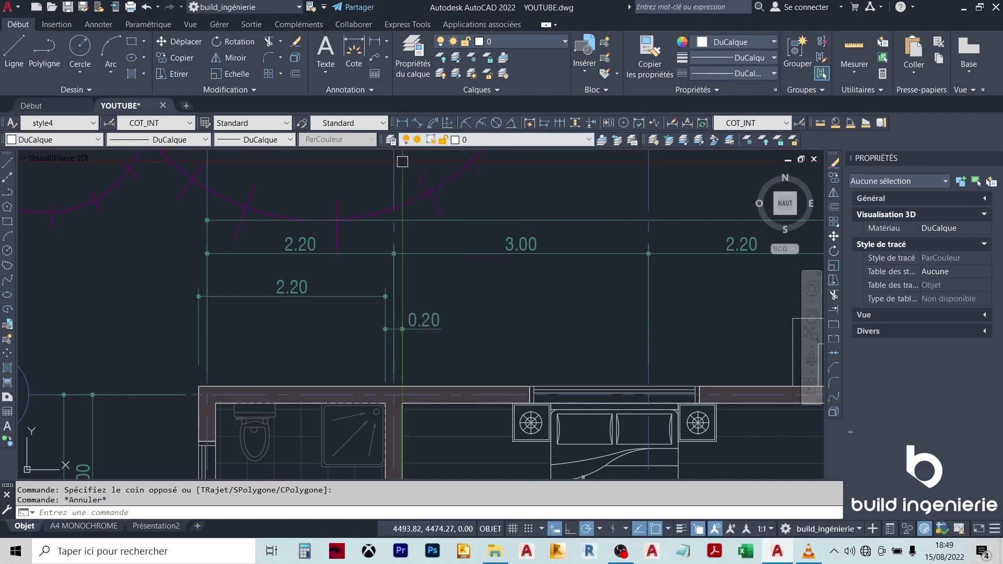
{"action": "left_click", "coordinate": [522, 245]}
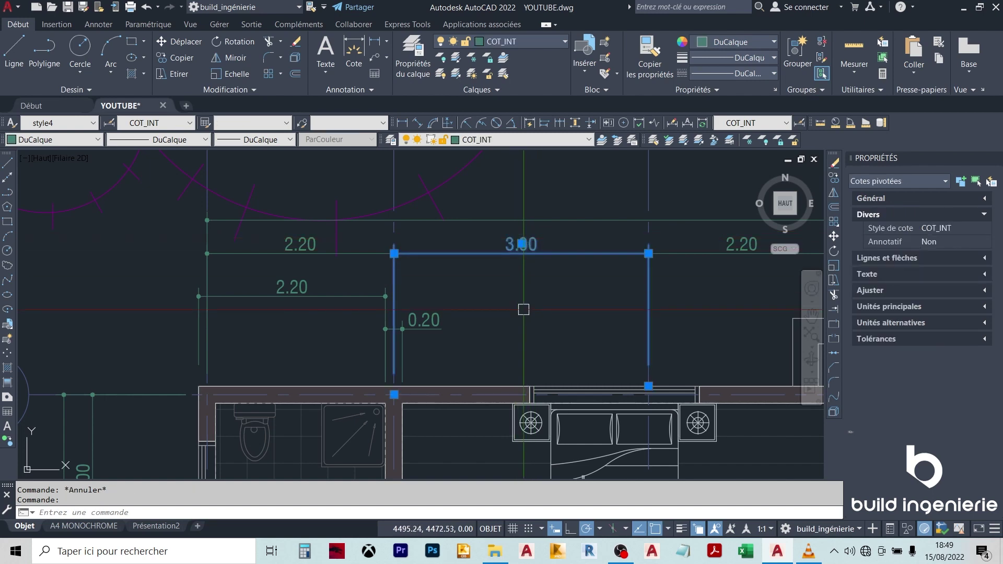
{"action": "key", "text": "Escape"}
{"action": "middle_click_drag", "start_coordinate": [523, 309], "coordinate": [486, 272]}
{"action": "type", "text": "D"}
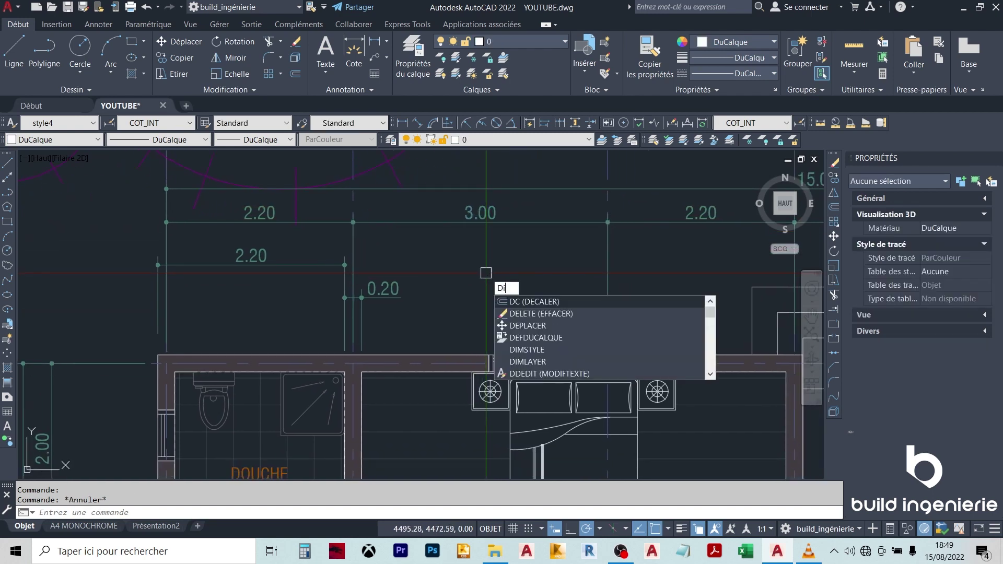
- Start the DIMLAYER system variable prompt from the command autocomplete and view the layer list
{"action": "type", "text": "im"}
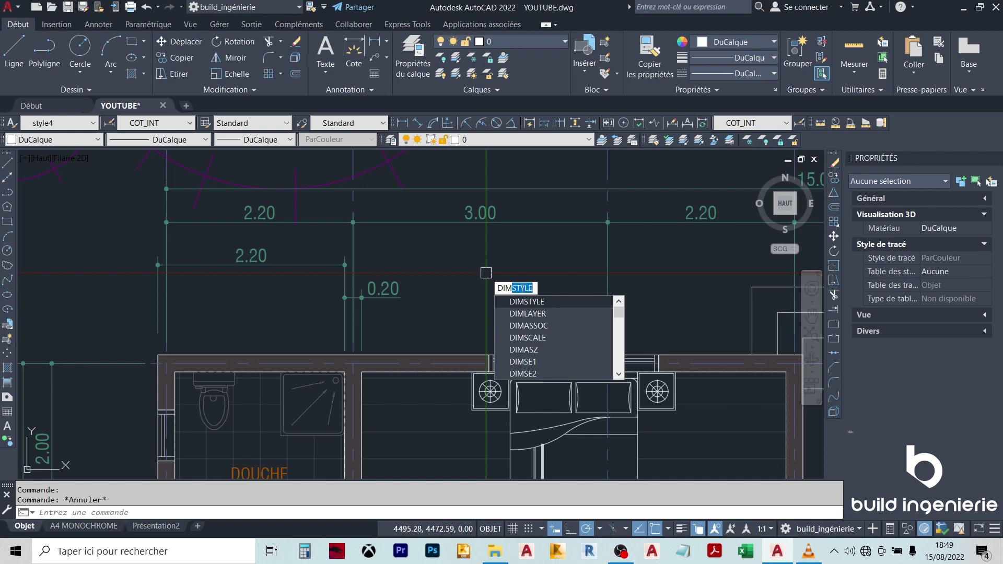
{"action": "key", "text": "Escape"}
{"action": "type", "text": "d"}
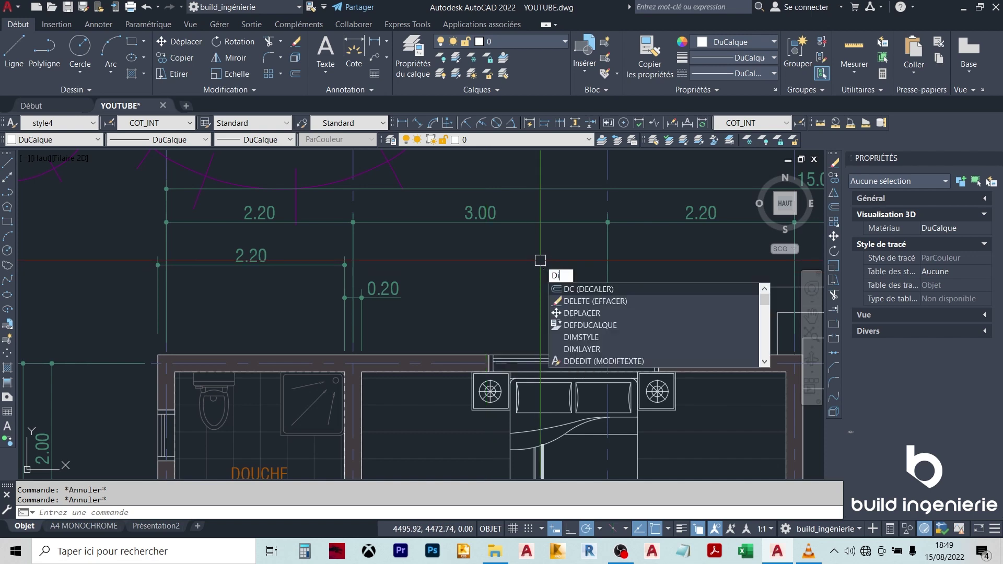
{"action": "type", "text": "im"}
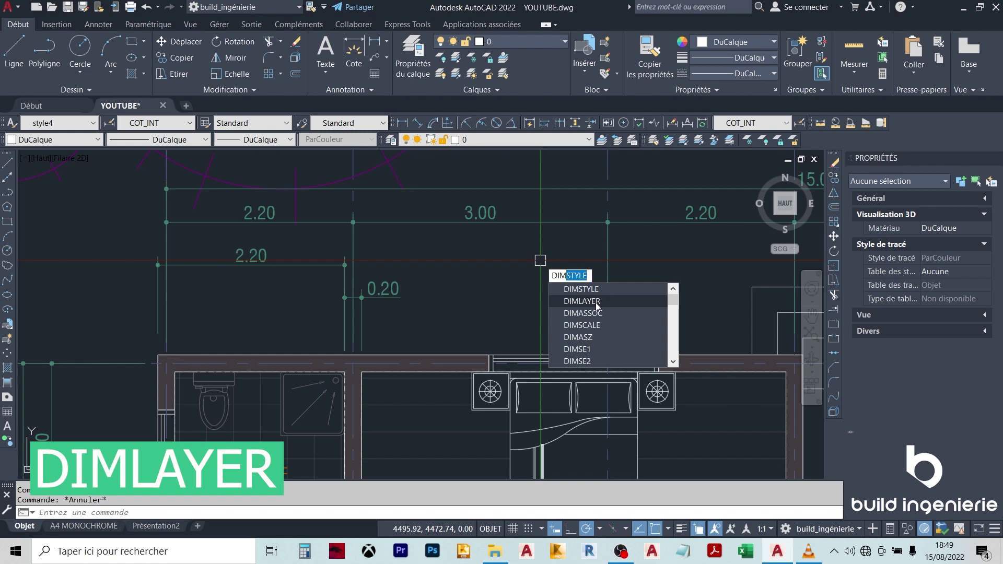
{"action": "left_click", "coordinate": [597, 302]}
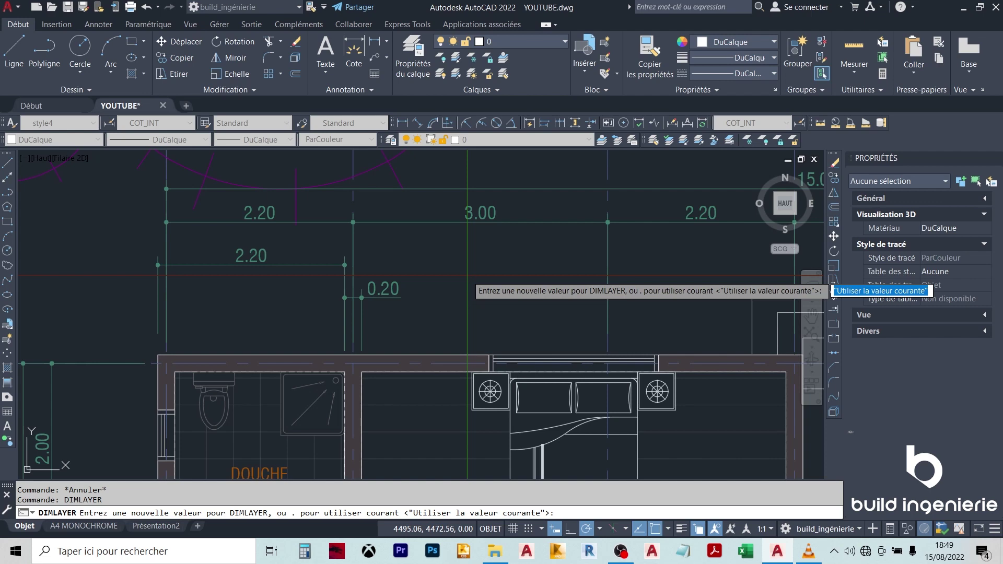
{"action": "left_click", "coordinate": [507, 140]}
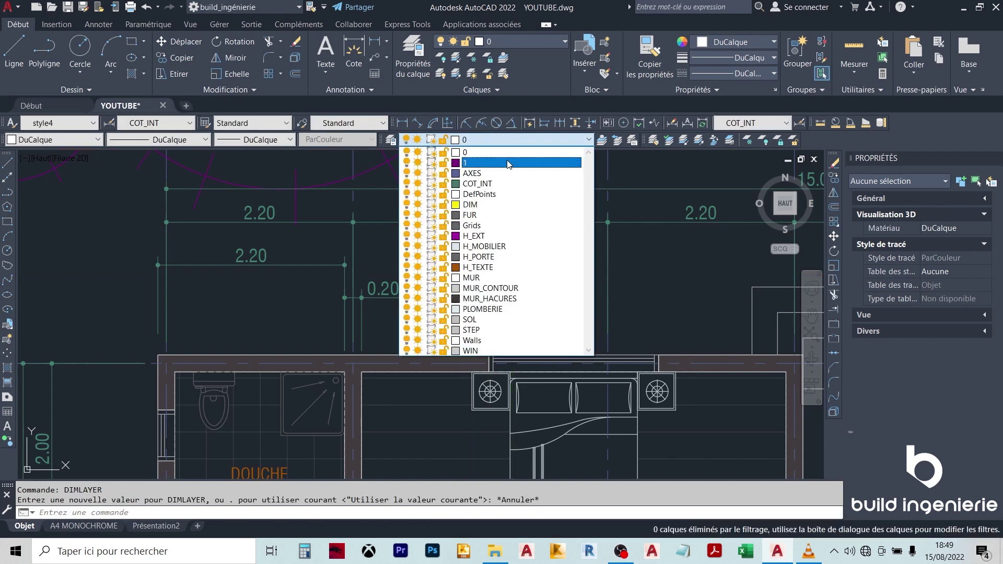
- Make layer 1 current and place a 0.75 linear dimension, which lands on layer 1
{"action": "left_click", "coordinate": [502, 163]}
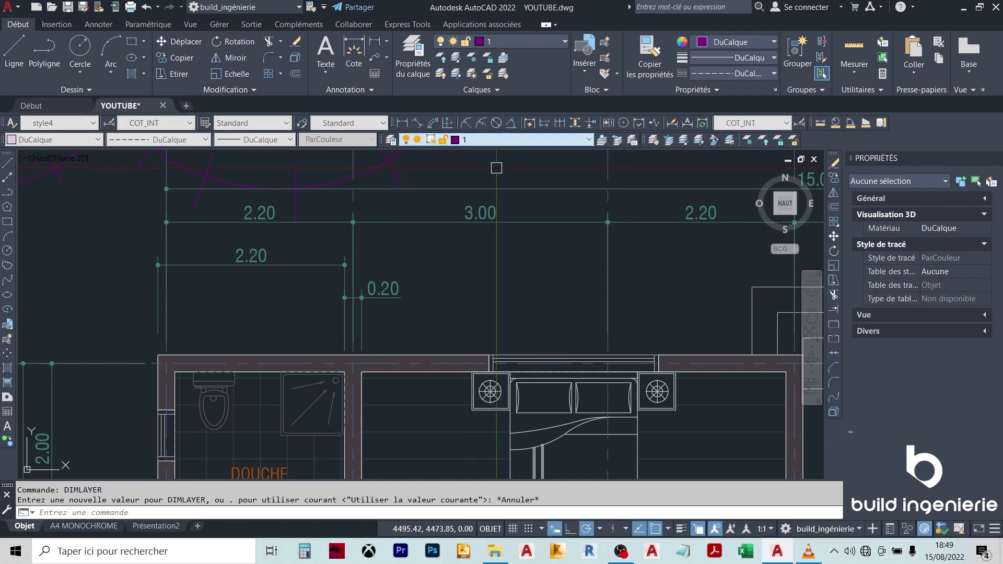
{"action": "left_click", "coordinate": [402, 123]}
{"action": "left_click", "coordinate": [456, 297]}
{"action": "left_click", "coordinate": [520, 284]}
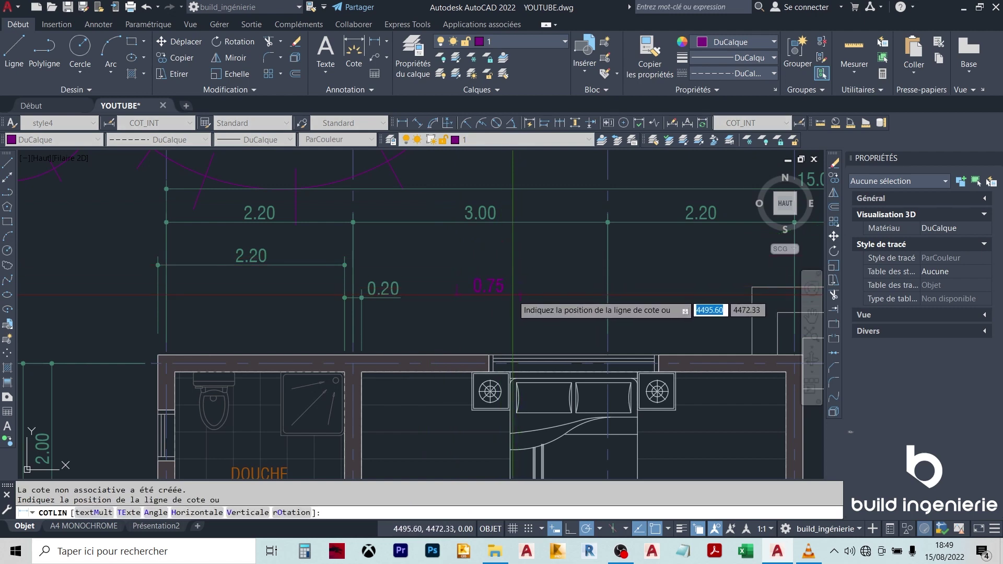
{"action": "left_click", "coordinate": [521, 309]}
{"action": "key", "text": "Escape"}
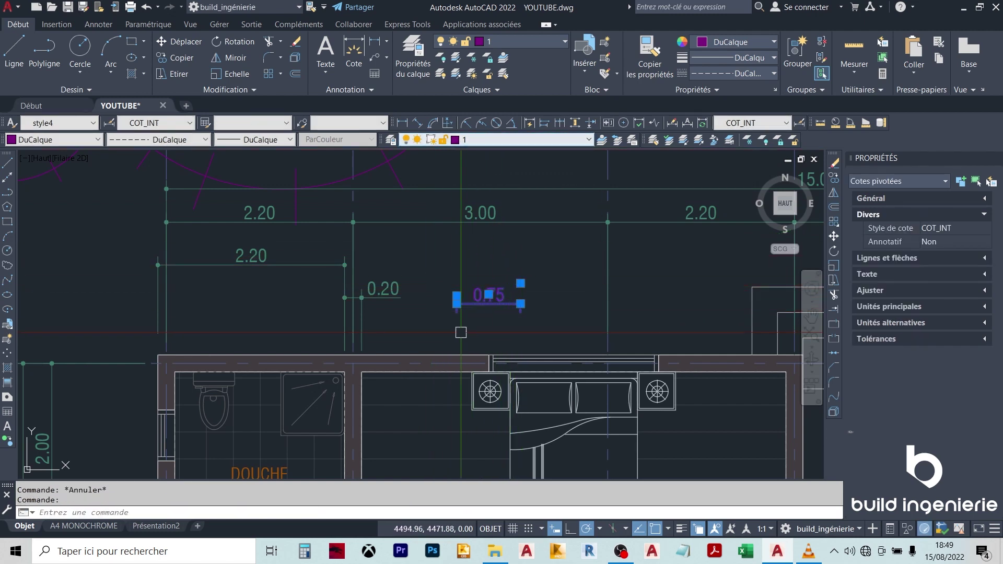
{"action": "key", "text": "Escape"}
- Set the DIMLAYER variable to COT_INT
{"action": "type", "text": "m"}
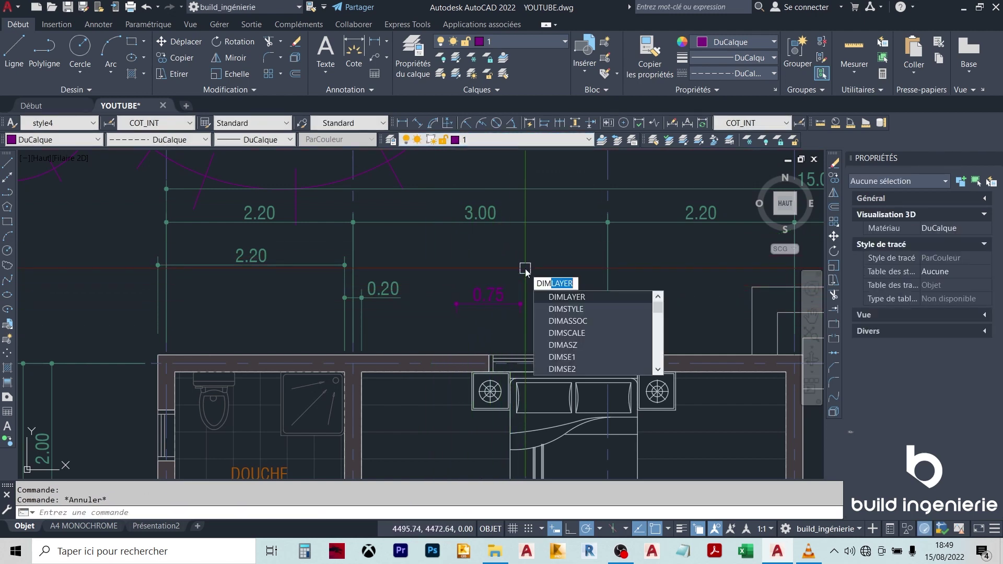
{"action": "left_click", "coordinate": [588, 302]}
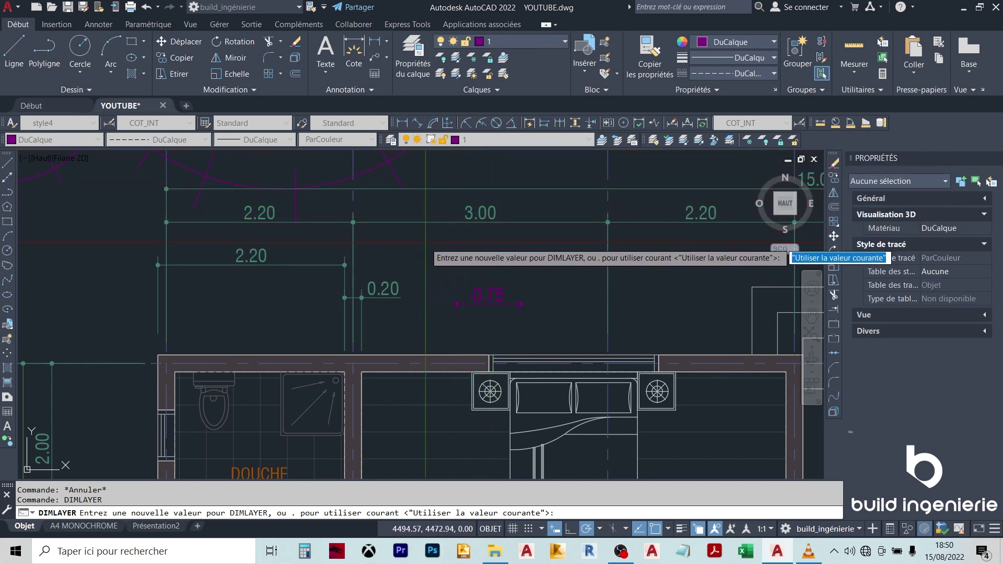
{"action": "type", "text": "co"}
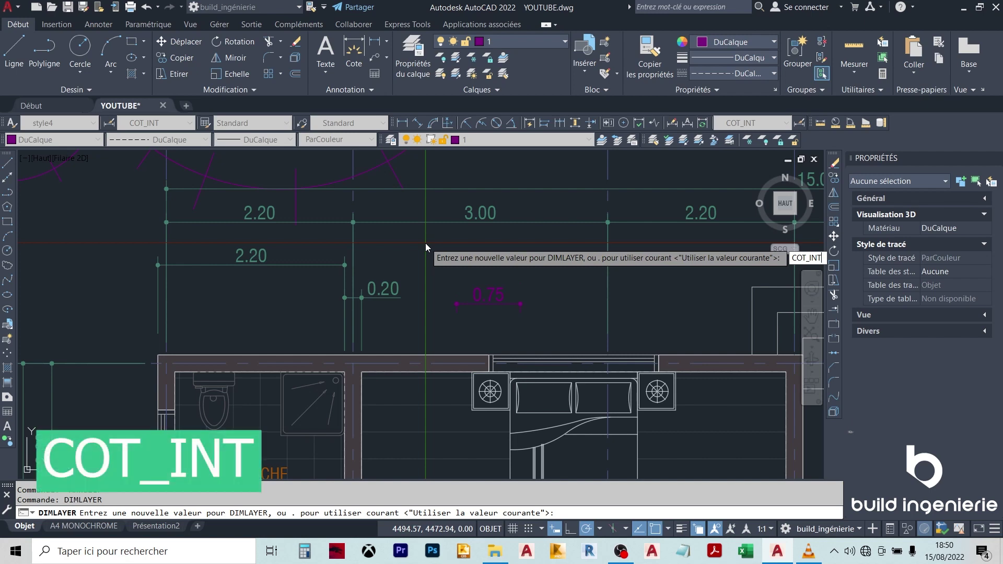
{"action": "key", "text": "Return"}
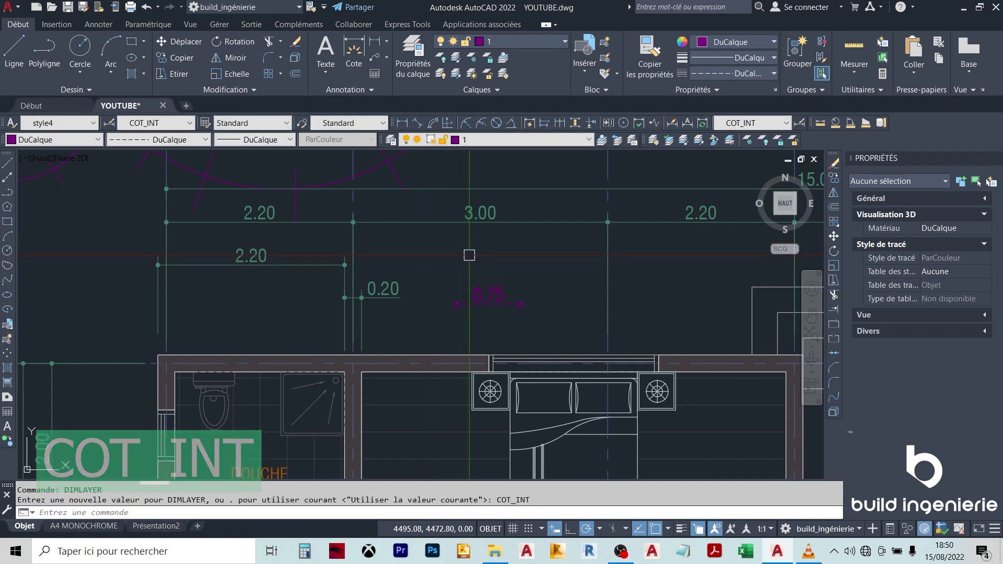
- Place a 2.20 linear dimension between the wall corners above the shower room
{"action": "scroll", "coordinate": [535, 287], "scroll_direction": "down", "scroll_amount": 2}
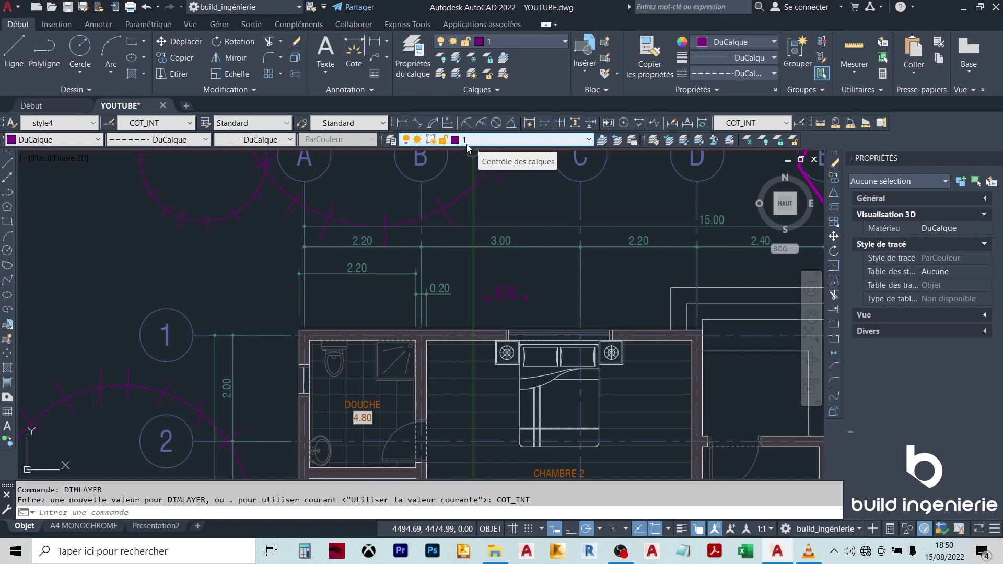
{"action": "left_click", "coordinate": [375, 42]}
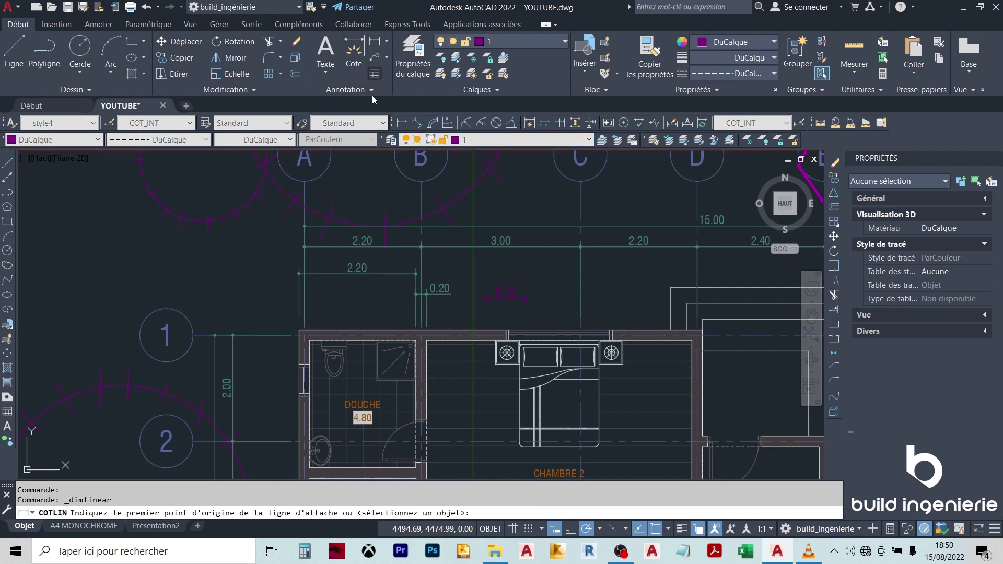
{"action": "left_click", "coordinate": [299, 330]}
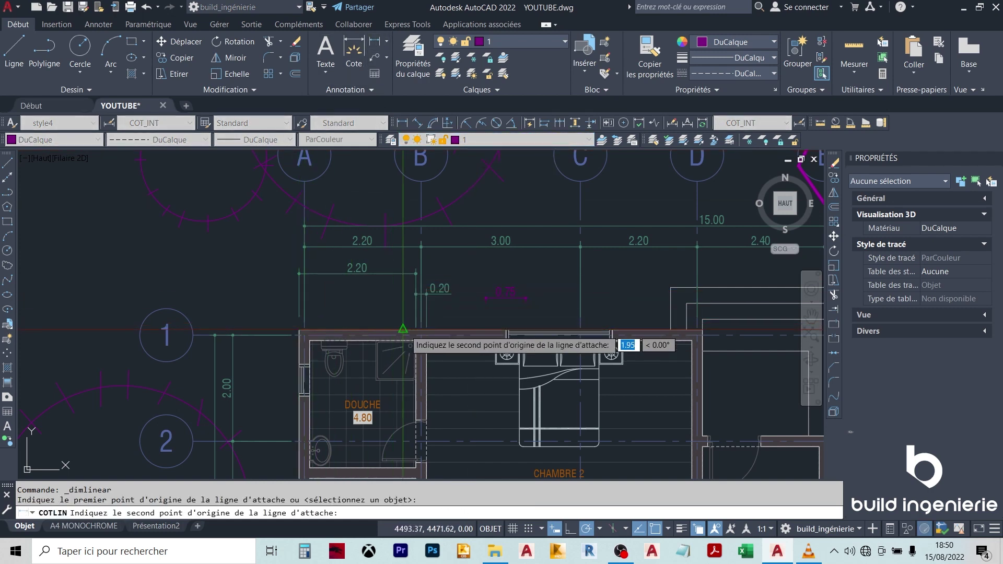
{"action": "left_click", "coordinate": [417, 330]}
{"action": "left_click", "coordinate": [368, 303]}
{"action": "key", "text": "Escape"}
- Verify the 2.20 dimension is on COT_INT while layer 1 stays current
{"action": "scroll", "coordinate": [381, 312], "scroll_direction": "up", "scroll_amount": 2}
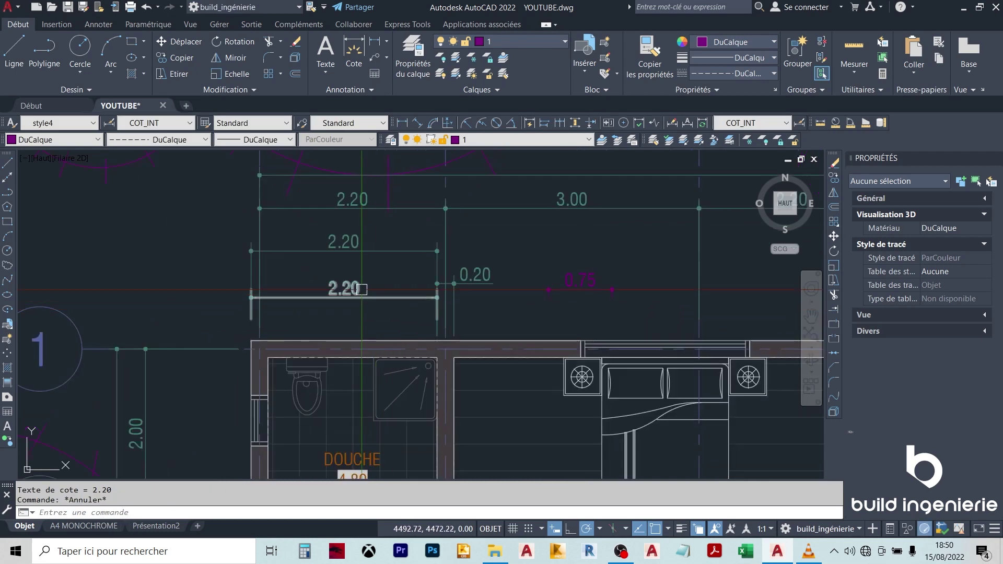
{"action": "left_click", "coordinate": [361, 289]}
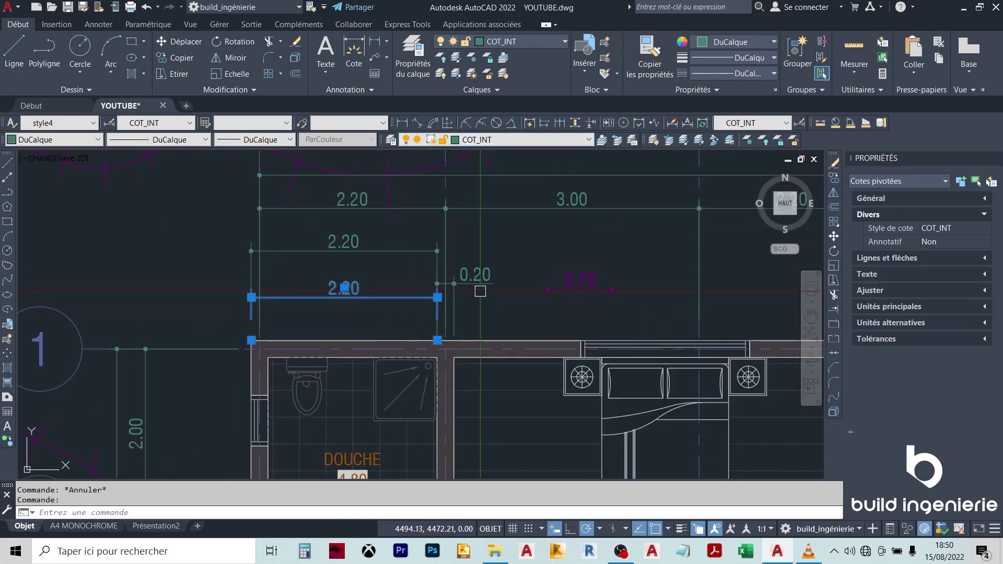
{"action": "key", "text": "Escape"}
{"action": "left_click", "coordinate": [528, 136]}
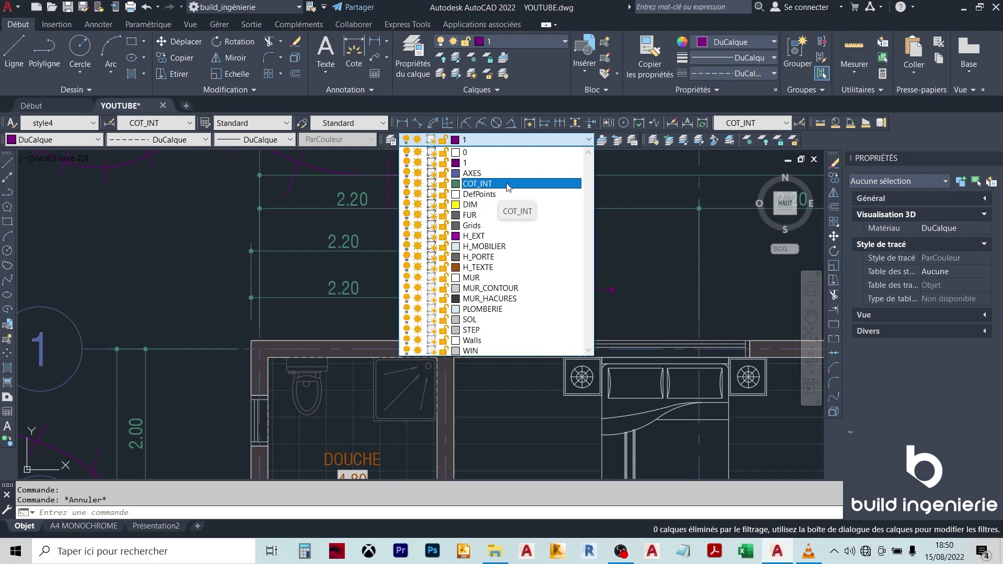
{"action": "scroll", "coordinate": [483, 238], "scroll_direction": "down", "scroll_amount": 5}
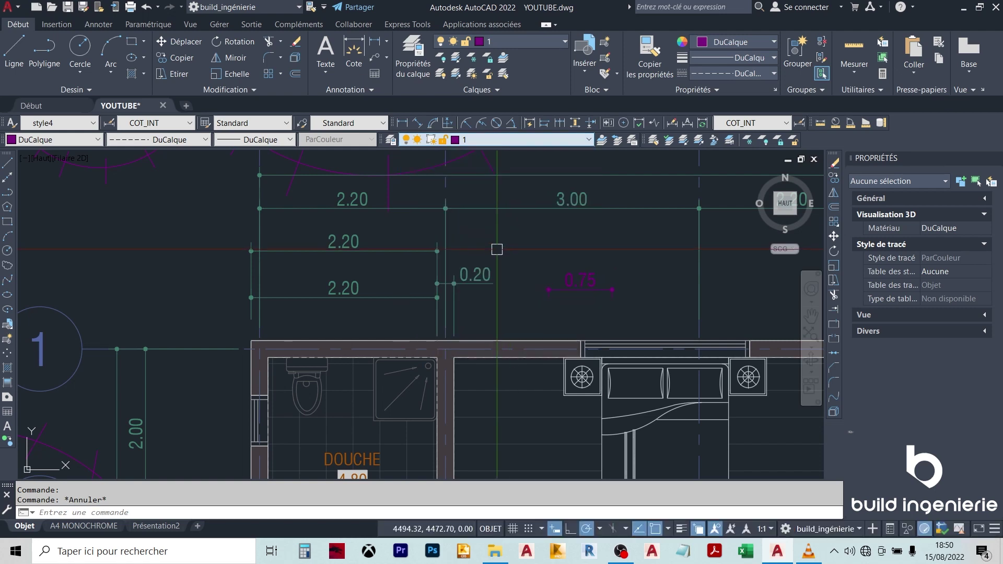
{"action": "middle_click_drag", "start_coordinate": [694, 252], "coordinate": [462, 236]}
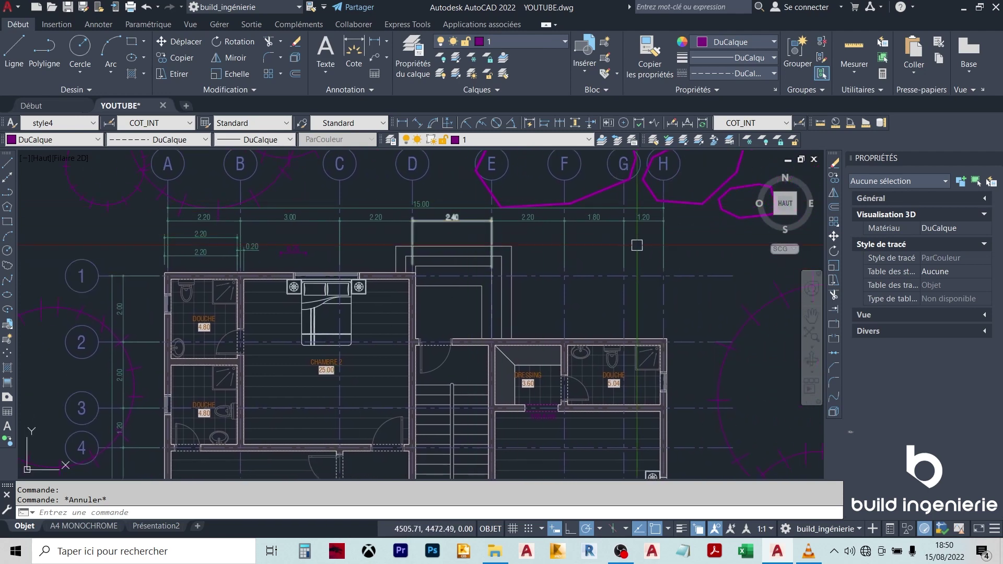
{"action": "middle_click_drag", "start_coordinate": [609, 246], "coordinate": [528, 204]}
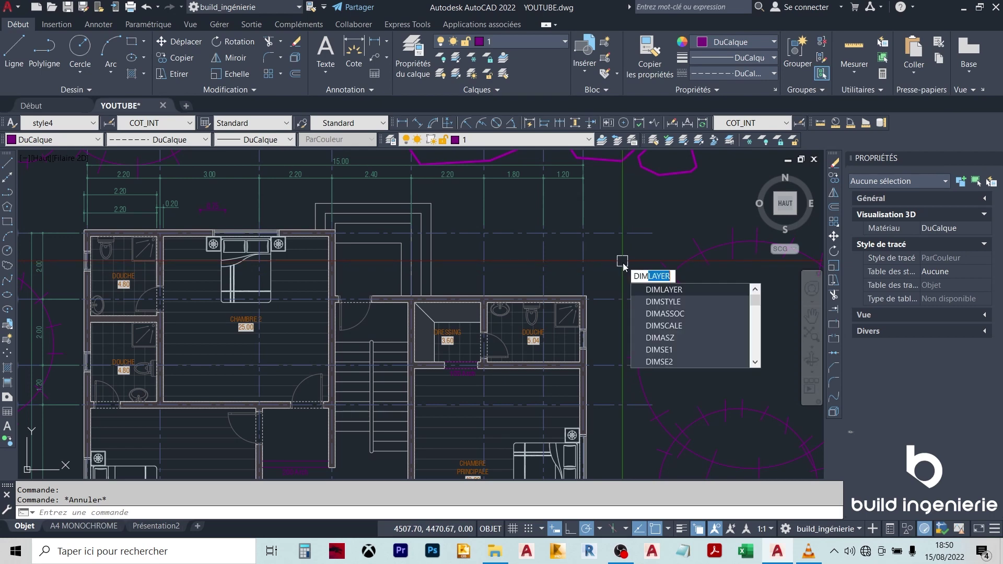
- Set DIMLAYER to the new layer 1234567 and check the layer list
{"action": "left_click", "coordinate": [666, 292]}
{"action": "type", "text": "1234567"}
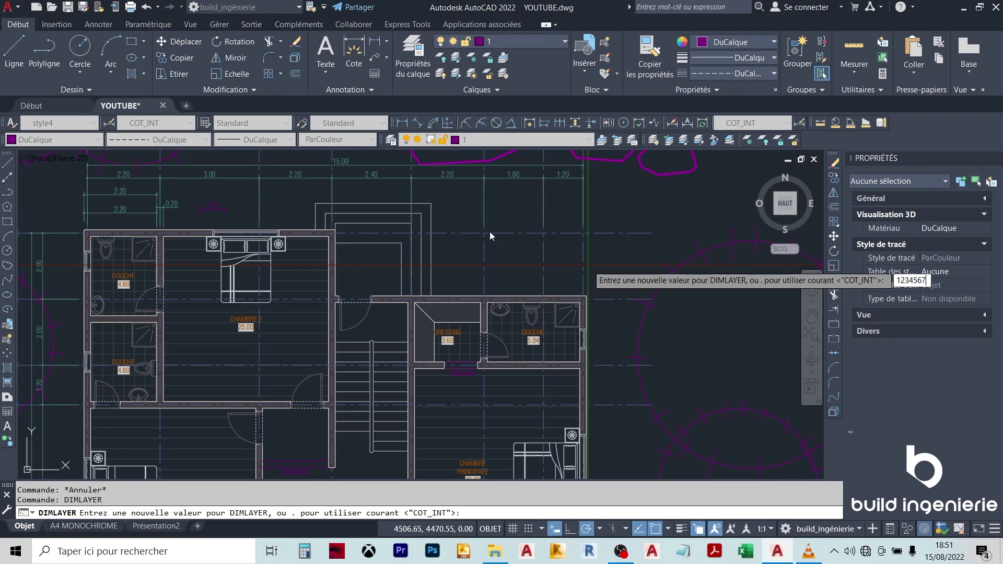
{"action": "key", "text": "Return"}
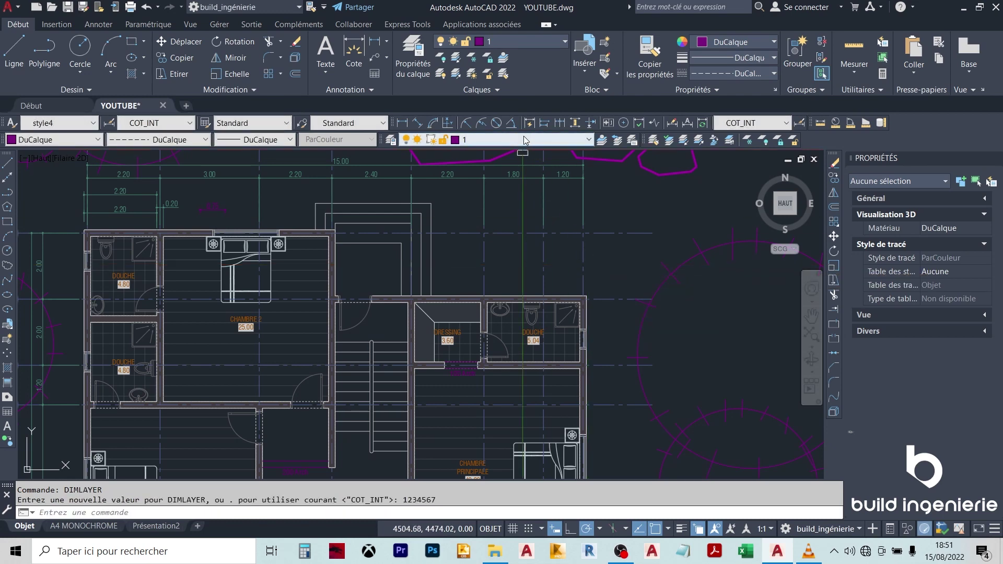
{"action": "left_click", "coordinate": [526, 140]}
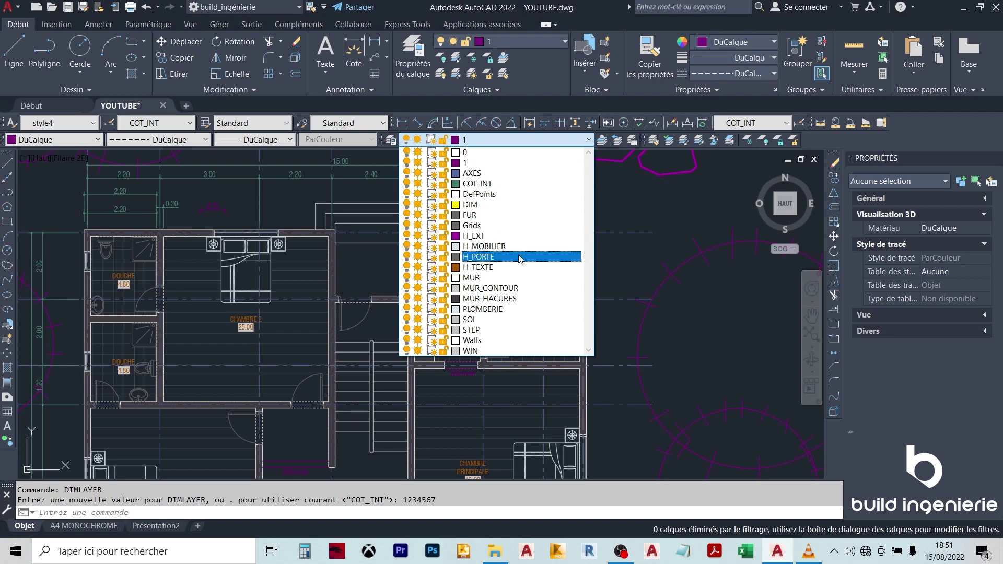
- Place a 1.01 aligned dimension right of the shower wall and confirm it is on layer 1234567
{"action": "left_click", "coordinate": [416, 122]}
{"action": "scroll", "coordinate": [598, 318], "scroll_direction": "up", "scroll_amount": 5}
{"action": "left_click", "coordinate": [546, 238]}
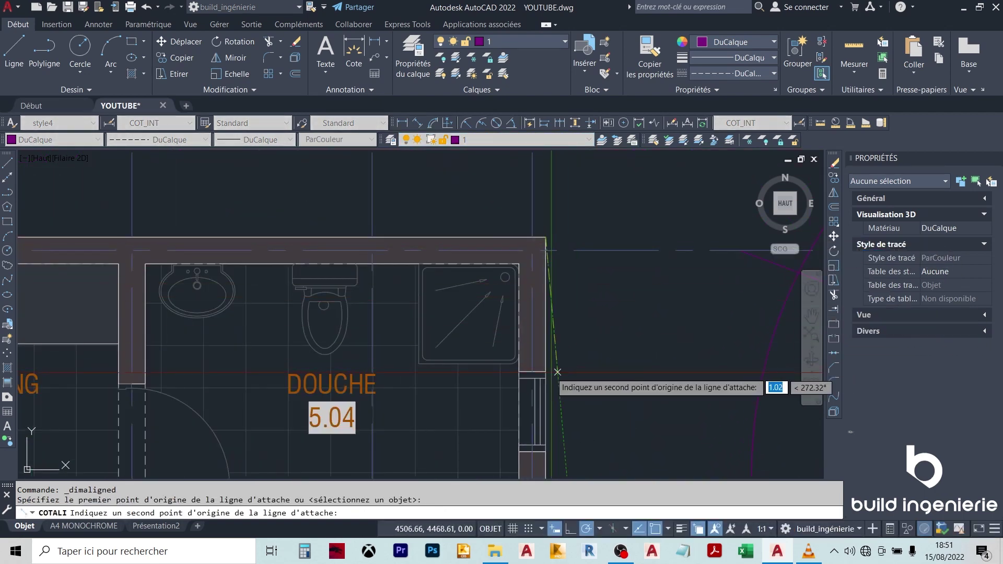
{"action": "left_click", "coordinate": [546, 372]}
{"action": "left_click", "coordinate": [648, 303]}
{"action": "left_click", "coordinate": [614, 295]}
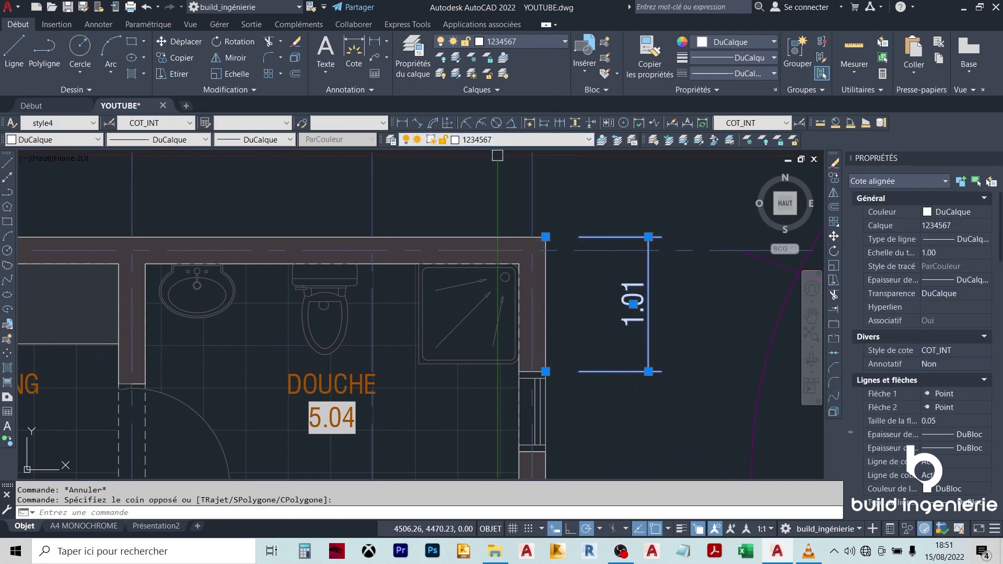
{"action": "key", "text": "Escape"}
{"action": "left_click", "coordinate": [529, 140]}
{"action": "type", "text": "DI"}
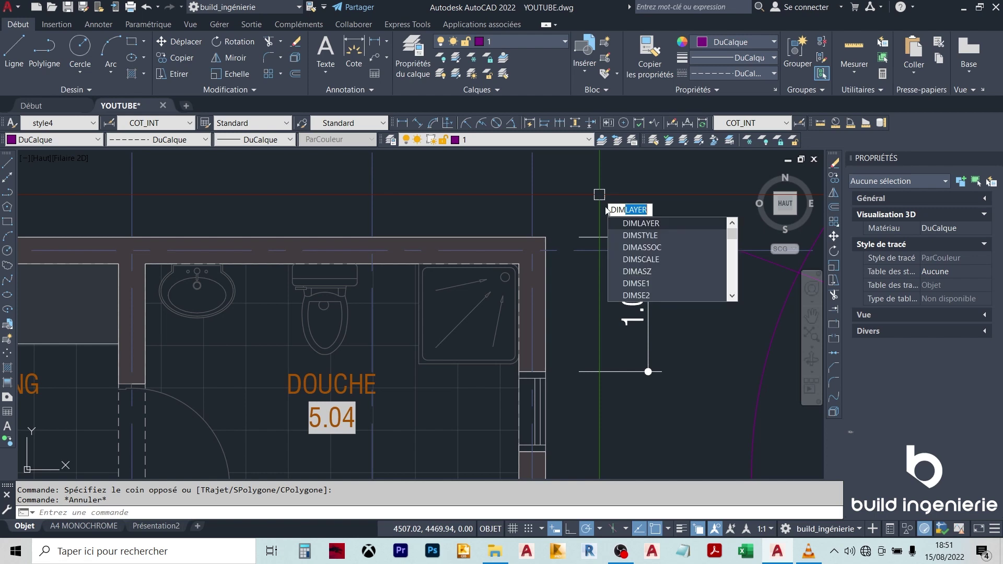
{"action": "type", "text": "MLAYER"}
{"action": "key", "text": "Return"}
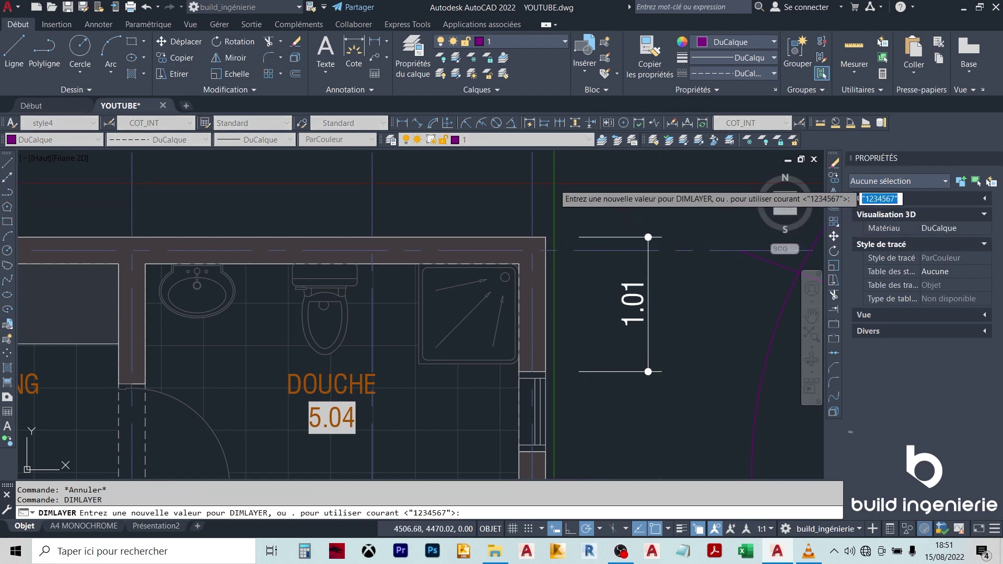
{"action": "key", "text": "Escape"}
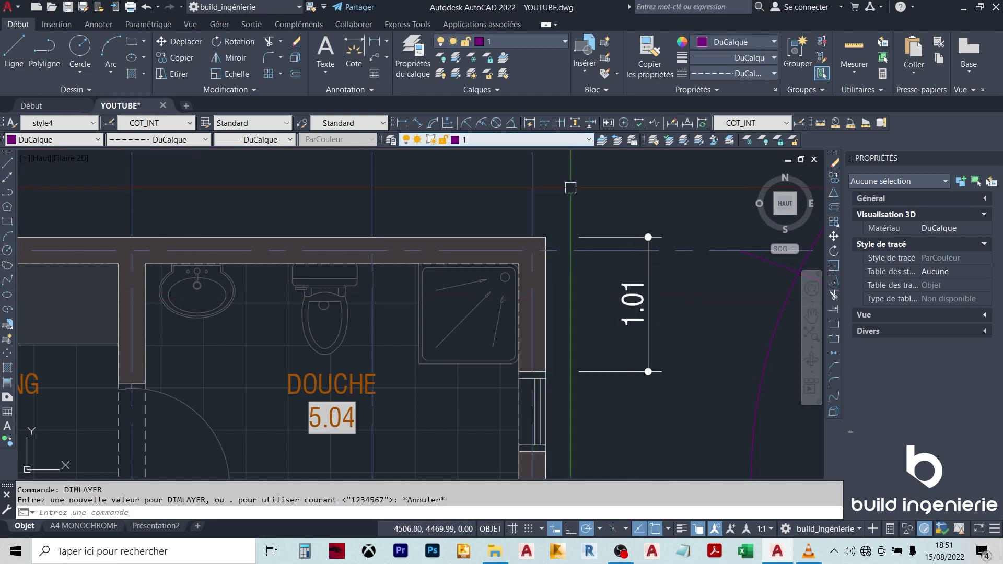
{"action": "type", "text": "DIM"}
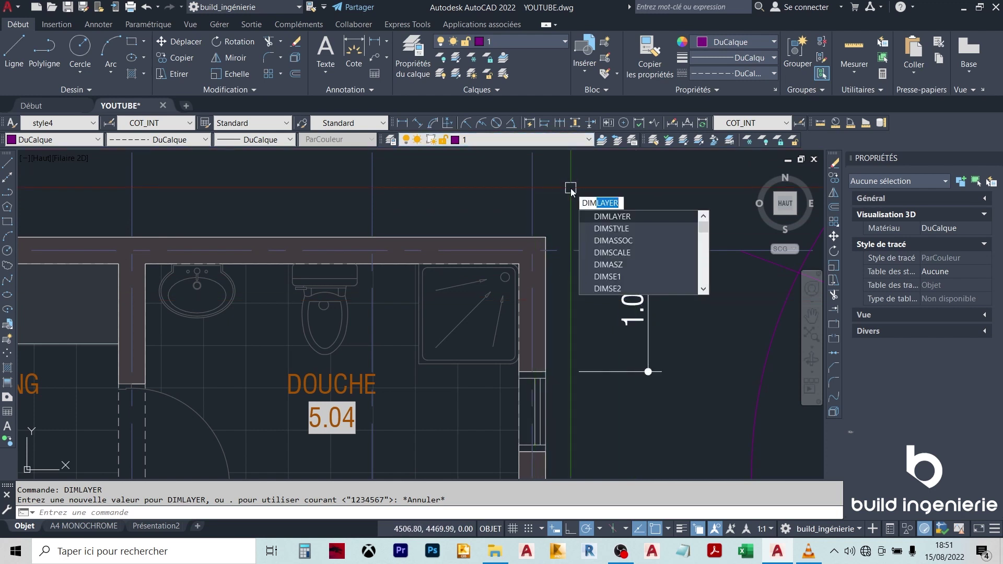
{"action": "left_click", "coordinate": [604, 229]}
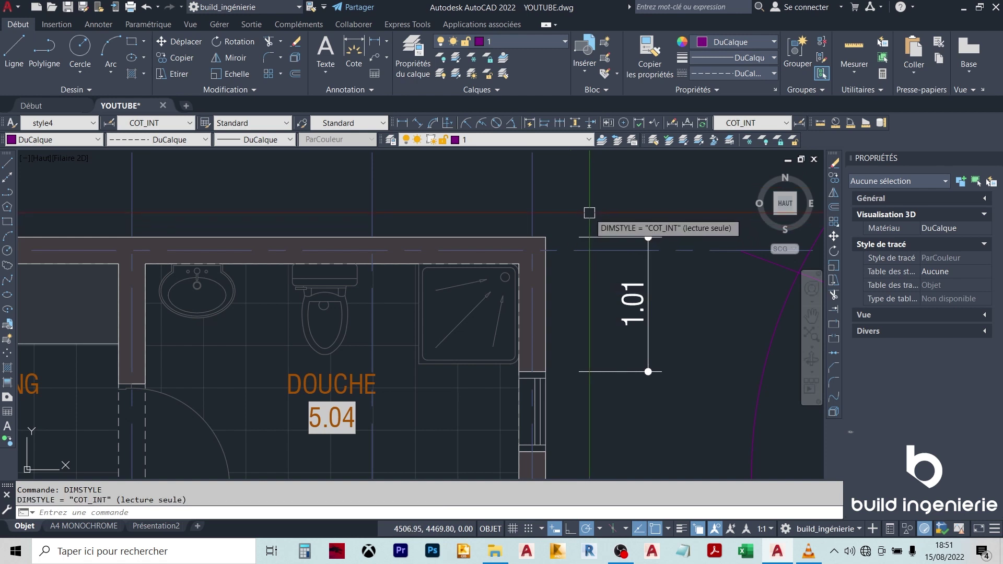